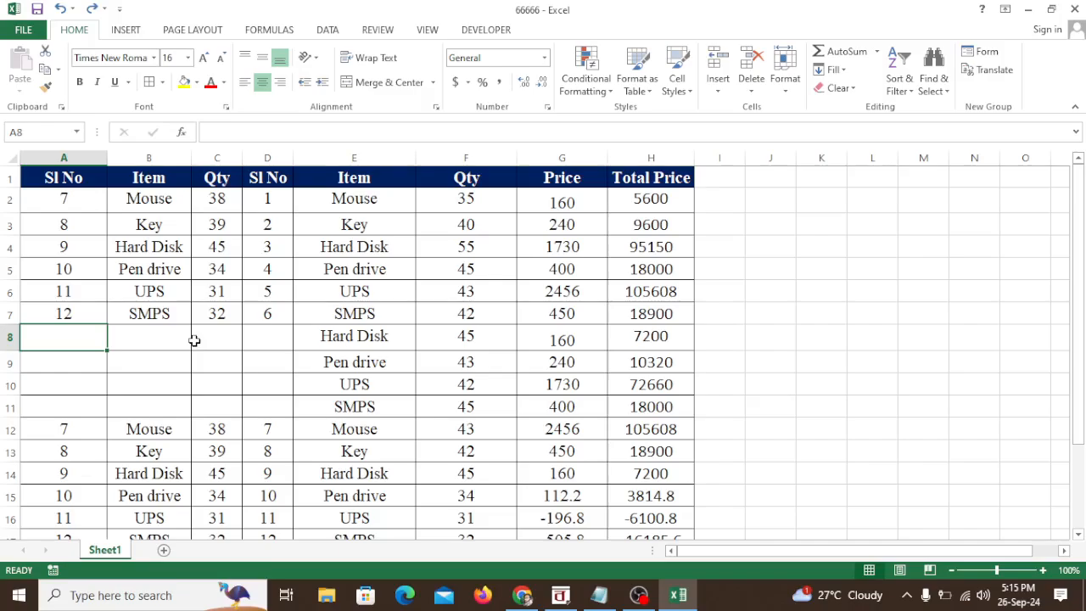
Step: Highlight the blank cells A8:D11 with a yellow fill, and undo the fill
click(231, 341)
click(80, 340)
click(193, 344)
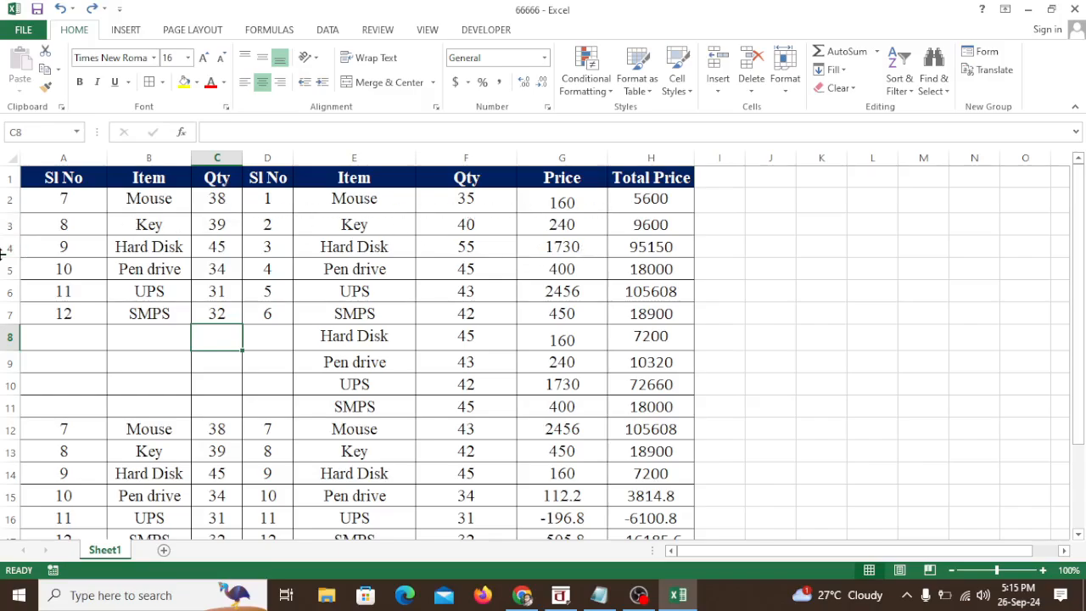
drag(71, 339, 271, 405)
click(184, 84)
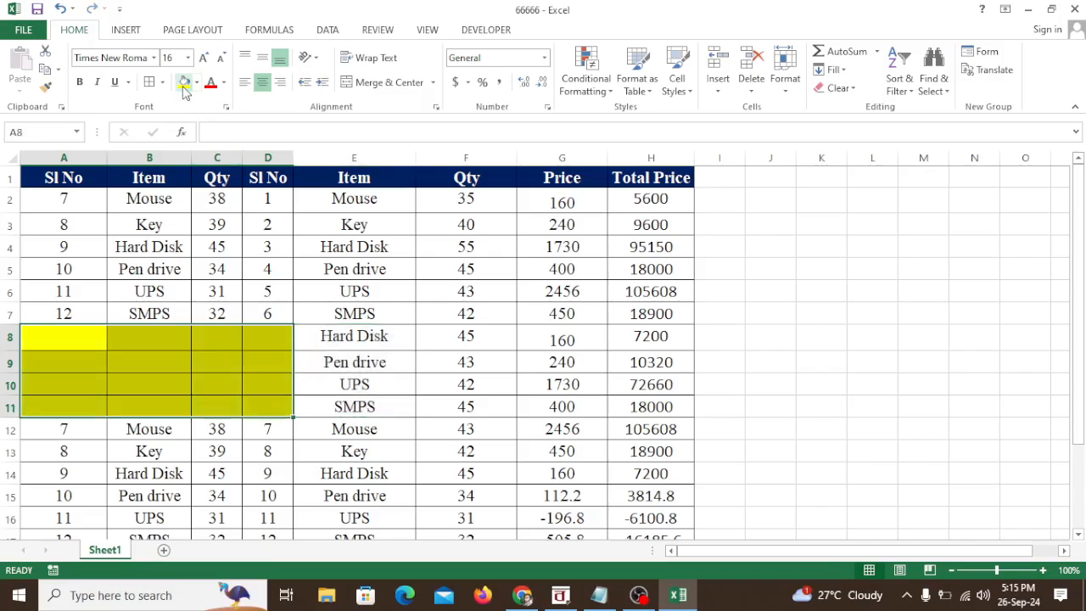
click(53, 343)
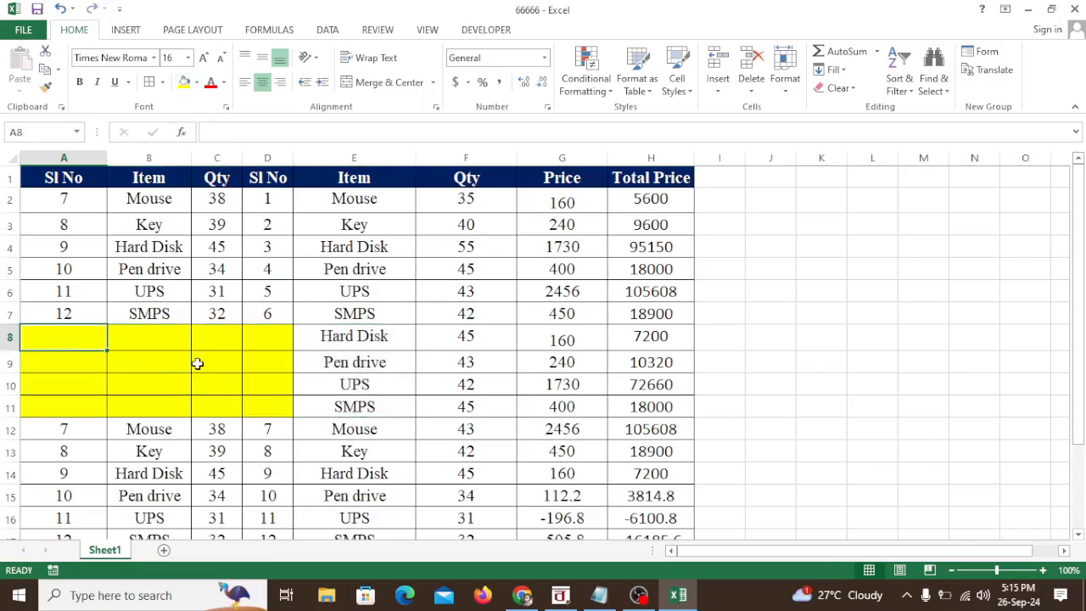
click(61, 9)
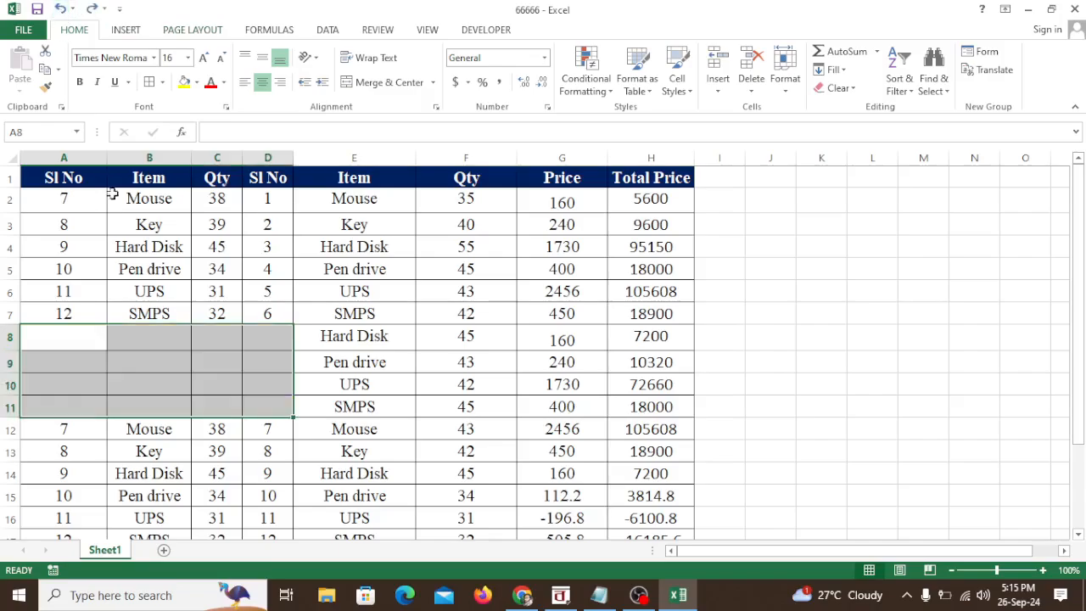
click(217, 410)
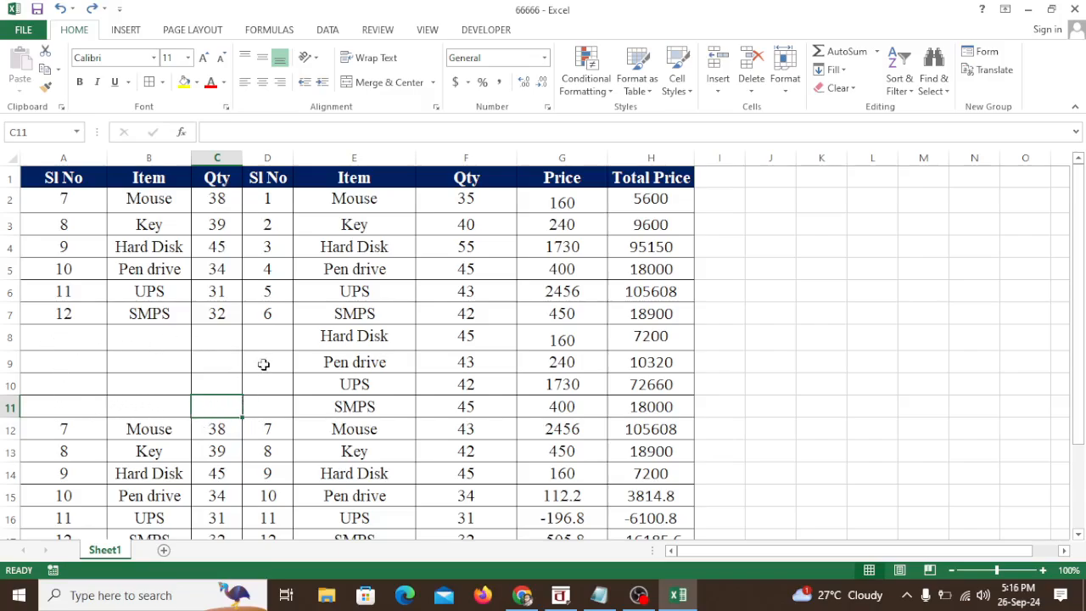
Step: Delete the entire row 8 twice, and check the remaining entries beside the blank cells
right_click(9, 341)
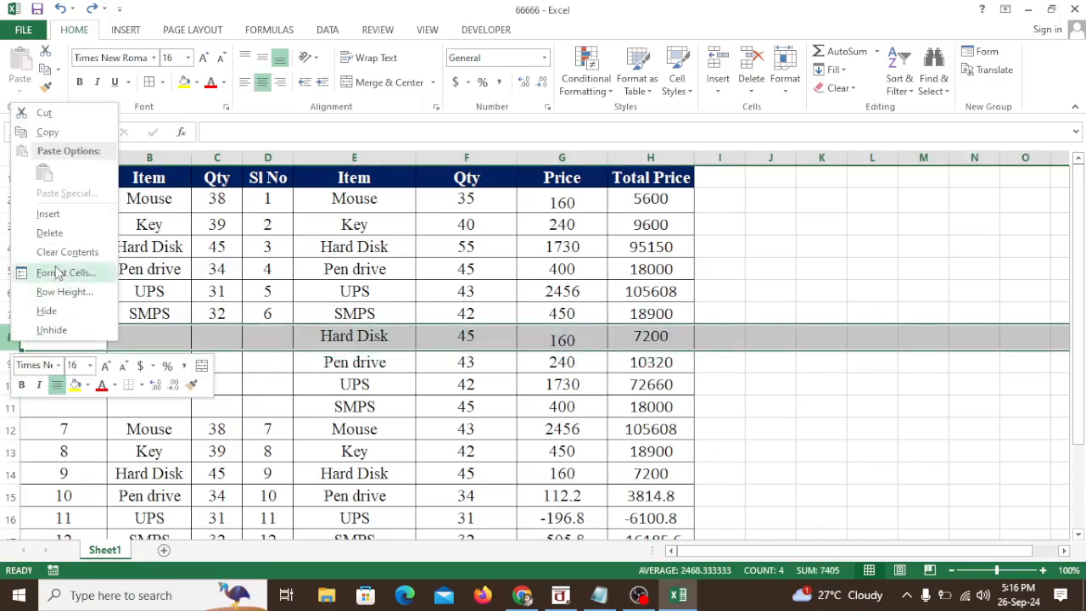
click(59, 236)
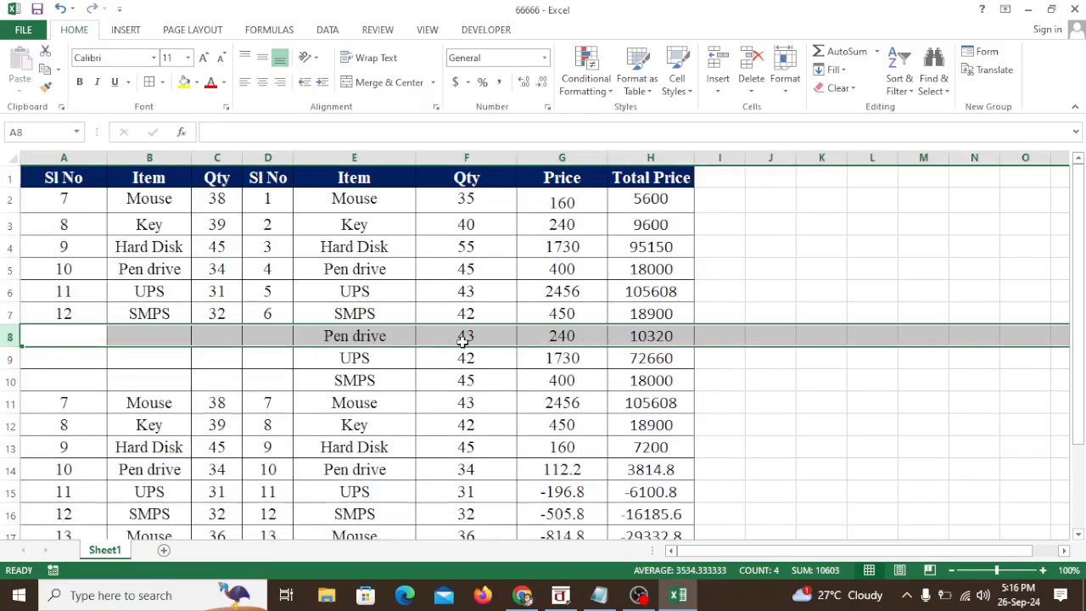
right_click(10, 336)
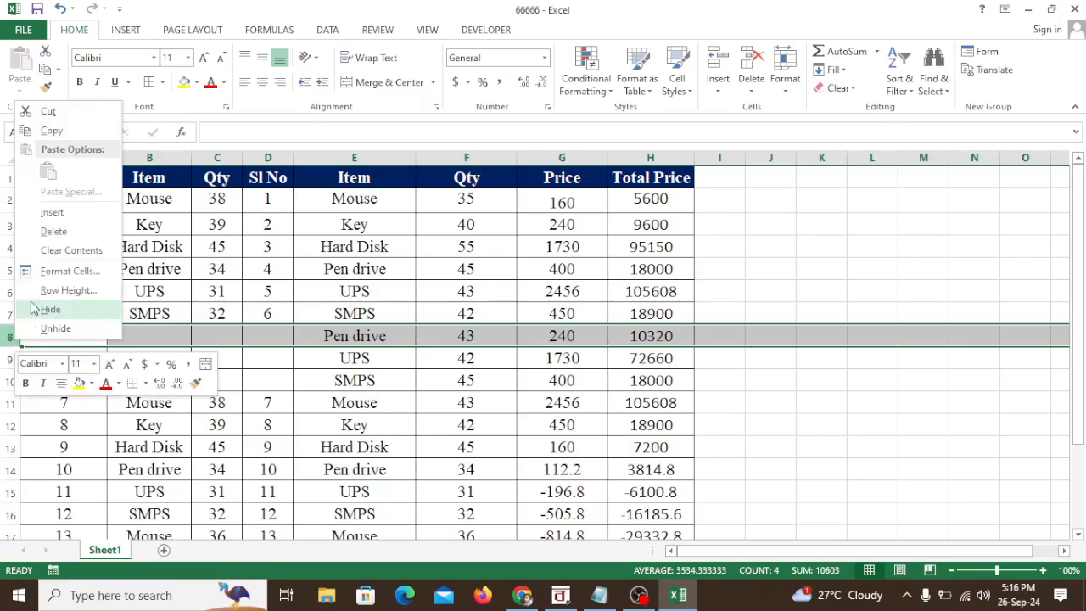
click(53, 230)
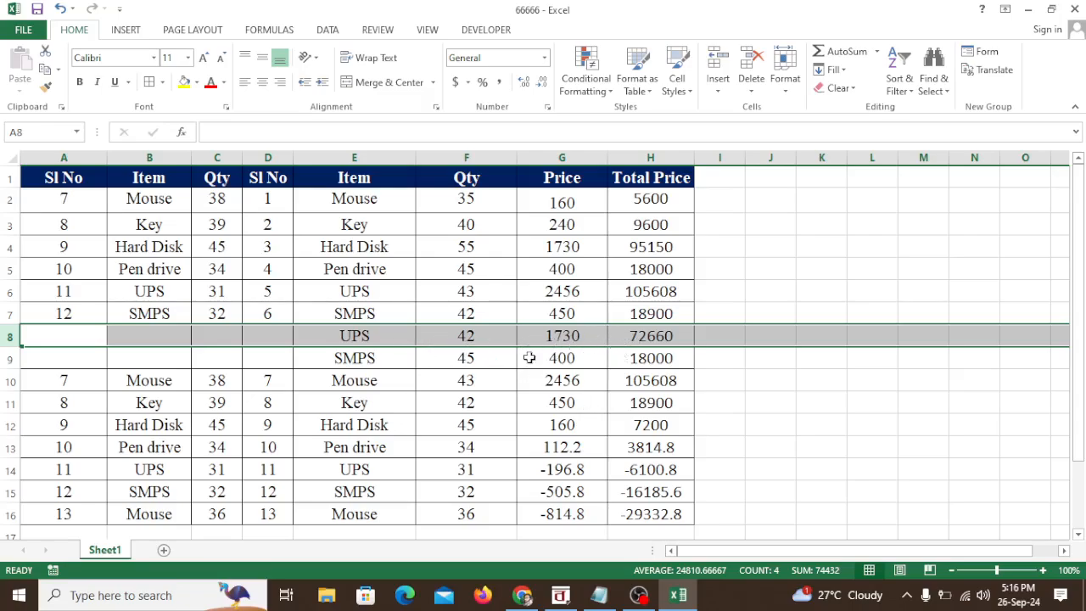
click(369, 333)
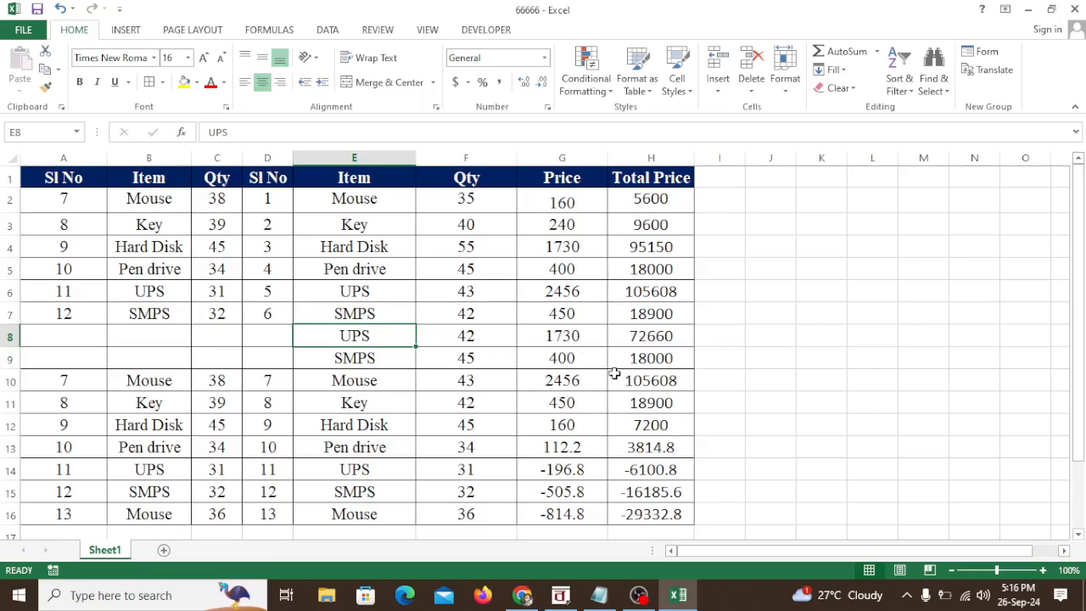
drag(34, 333, 255, 359)
click(388, 354)
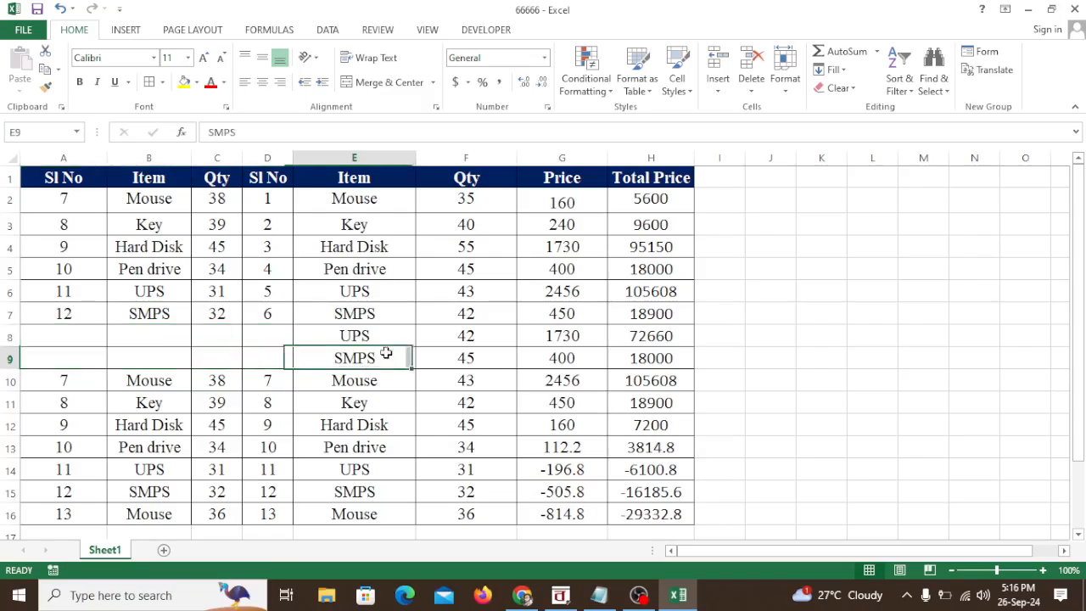
Step: Undo both row deletions
key(ctrl+z)
key(ctrl+z)
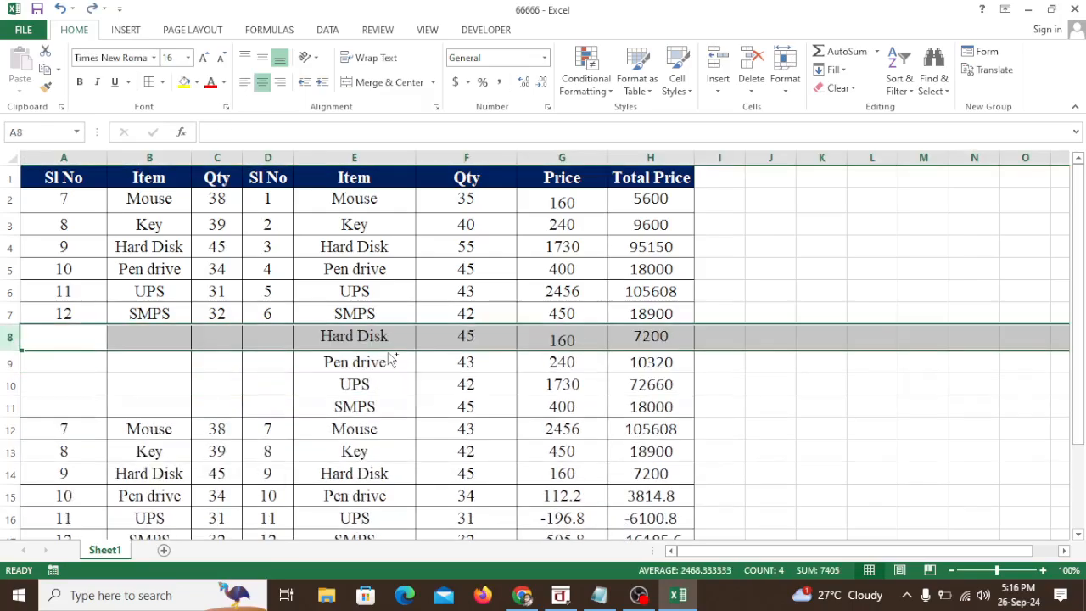
click(426, 393)
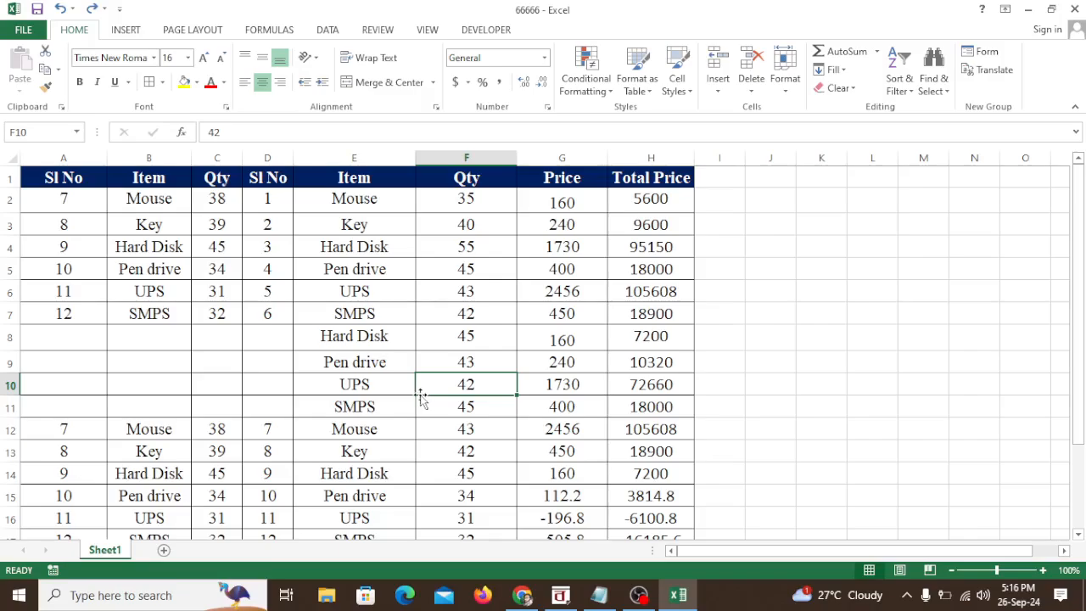
Step: Fill the blank cells A8:D11 with the standard light blue colour
drag(102, 342, 255, 399)
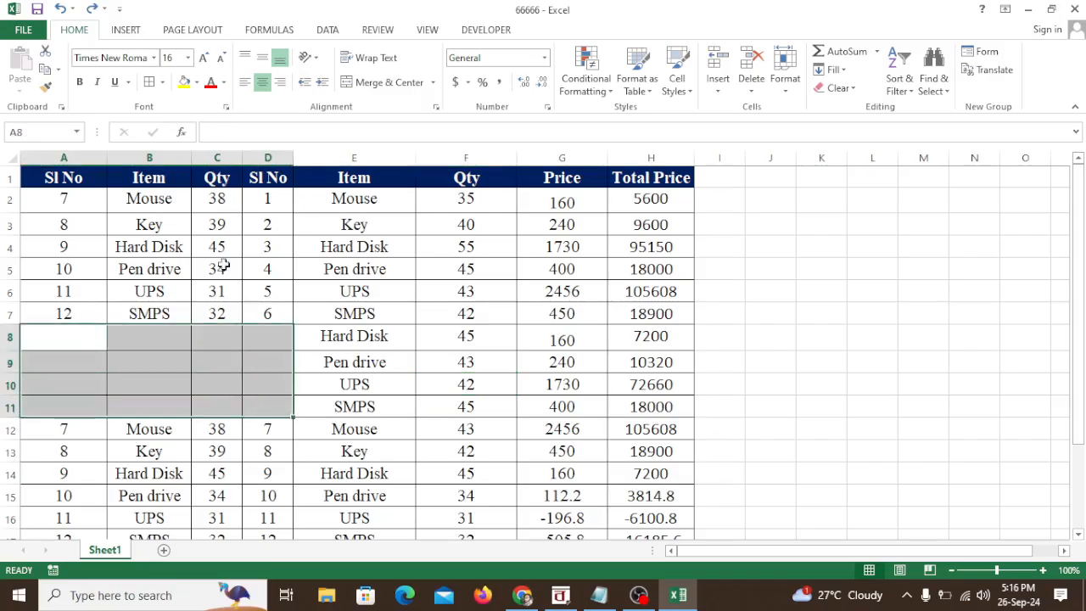
click(197, 83)
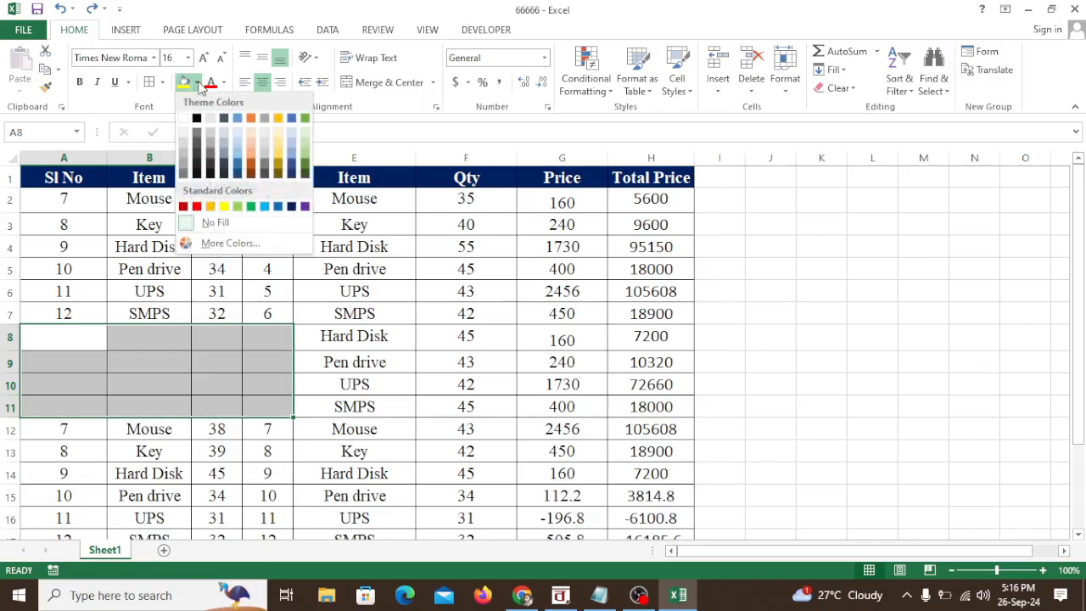
click(264, 207)
click(181, 348)
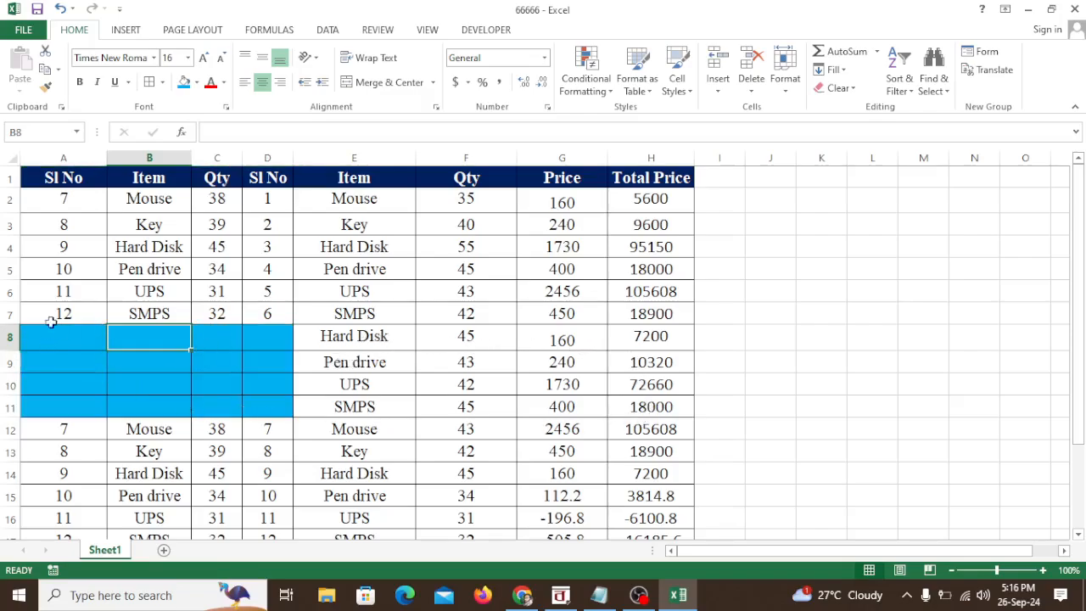
Step: Delete the entire row 8 three times in succession
right_click(6, 338)
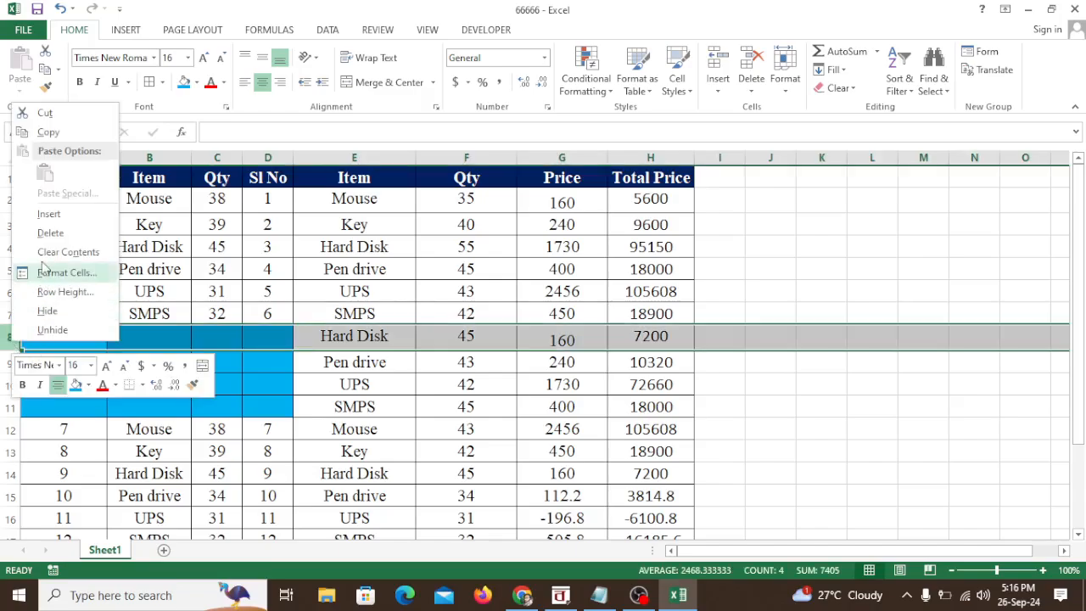
click(46, 235)
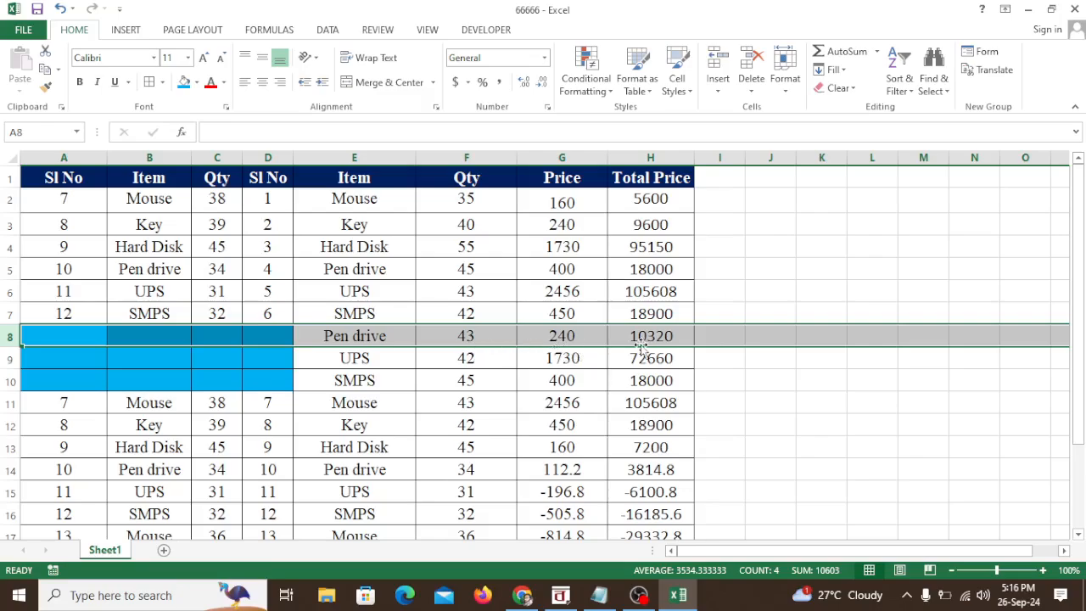
right_click(6, 337)
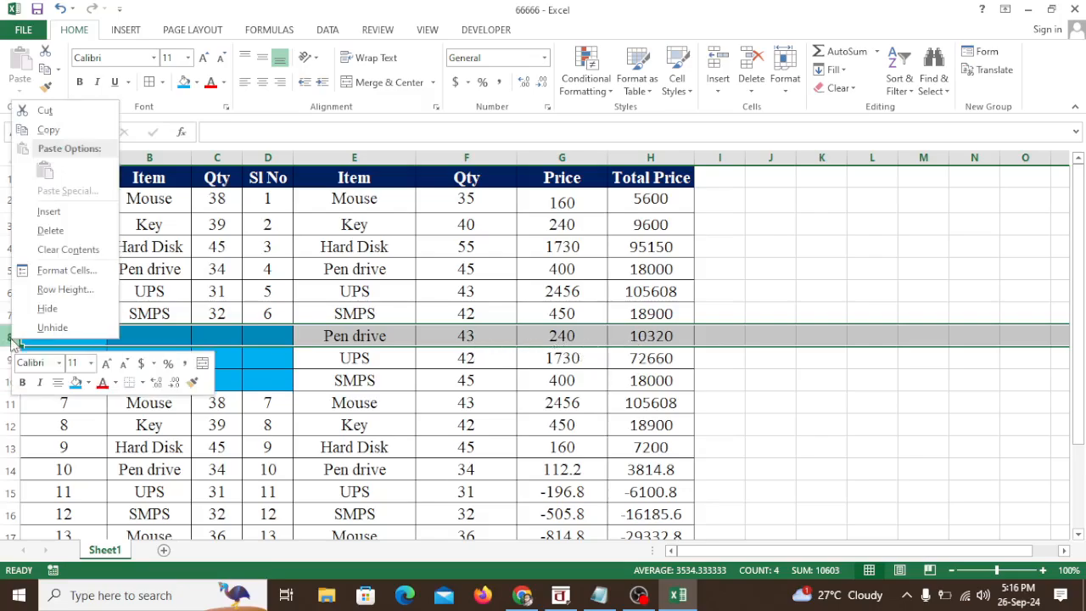
click(47, 228)
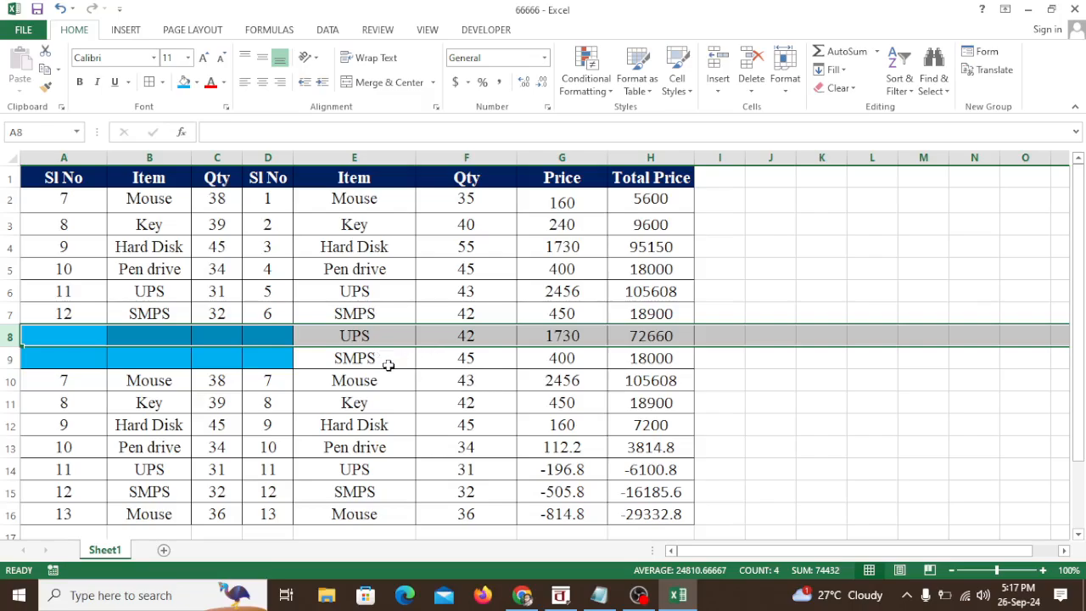
right_click(7, 337)
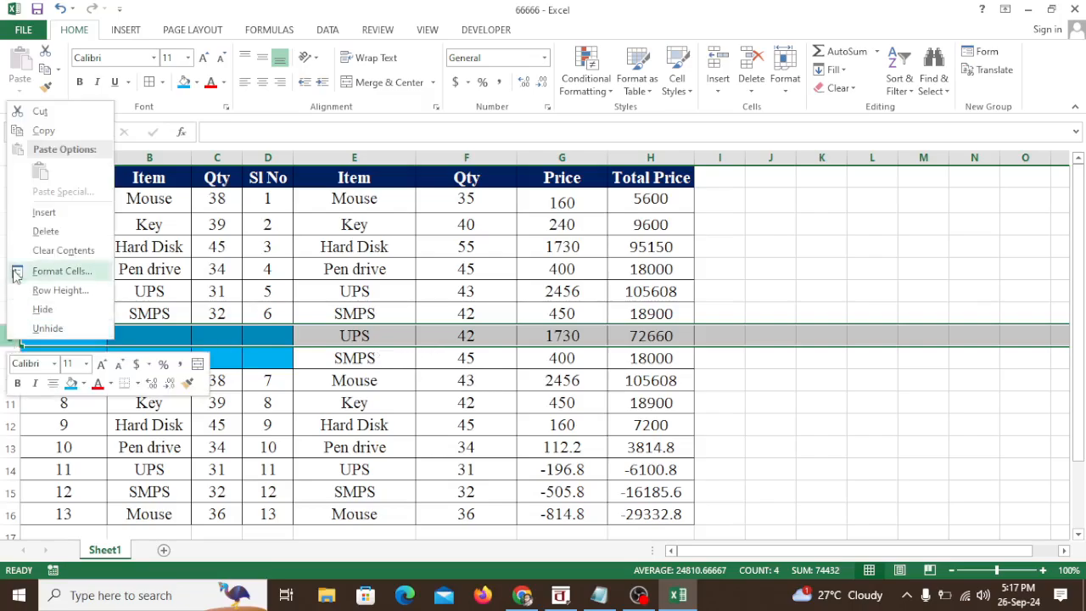
click(45, 228)
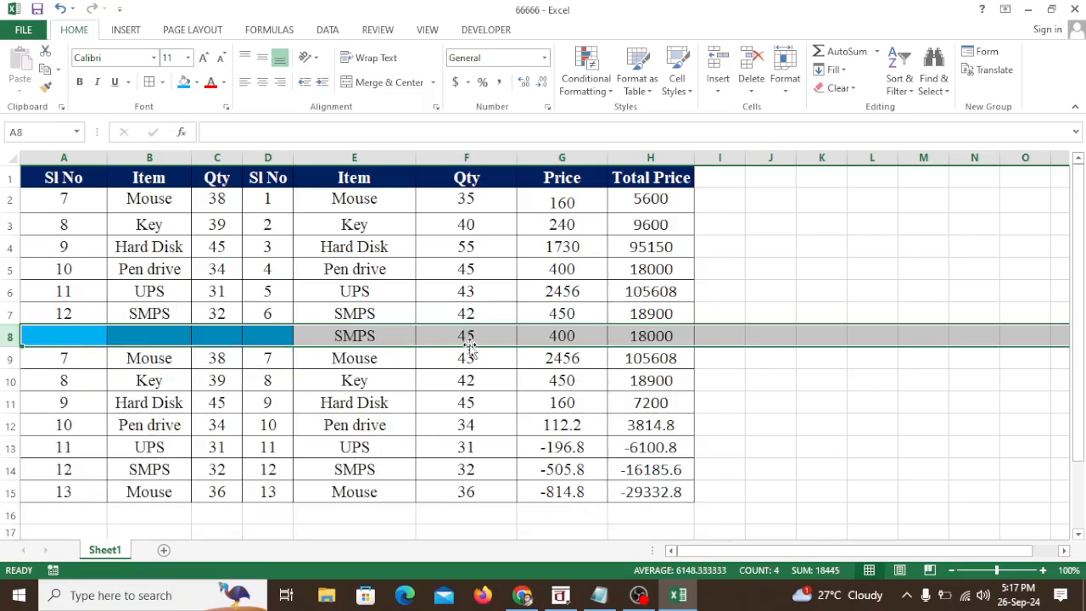
Step: Undo the three row deletions and the light blue fill on A8:D11
key(ctrl+z)
key(ctrl+z)
key(ctrl+z)
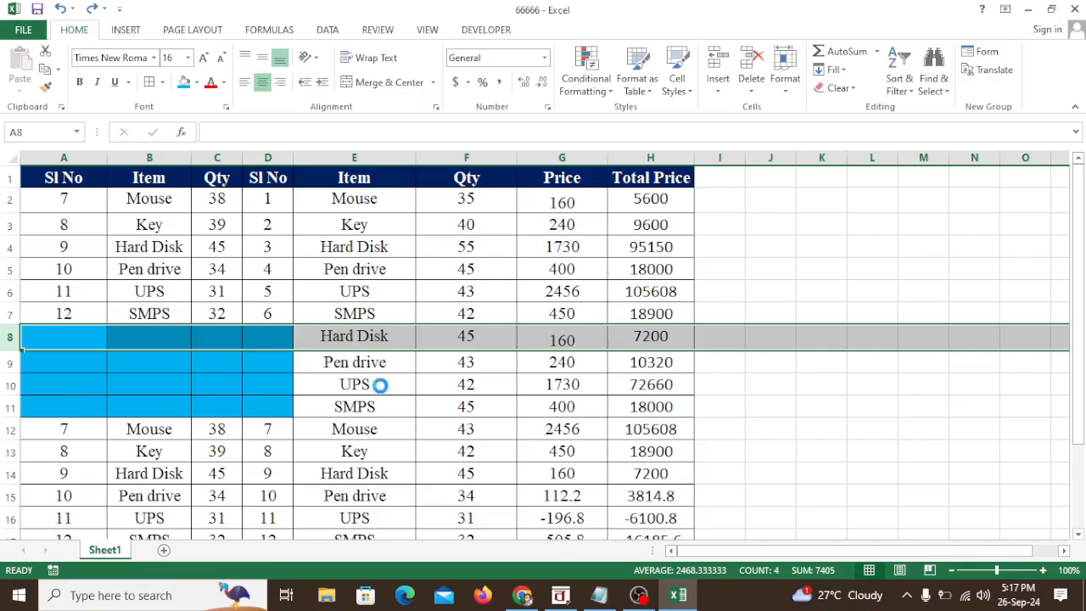
key(ctrl+z)
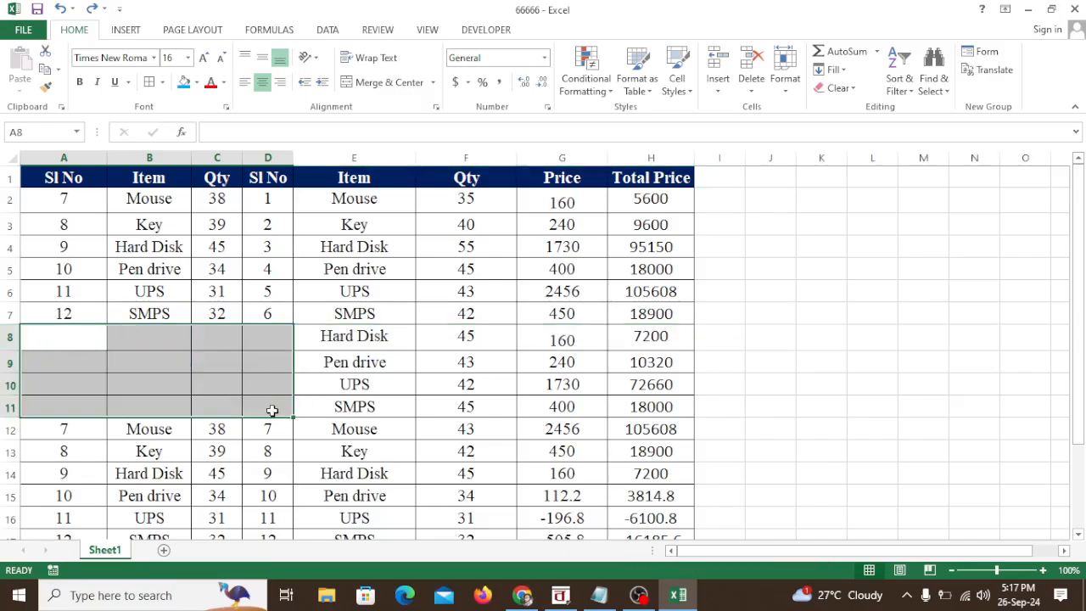
click(589, 443)
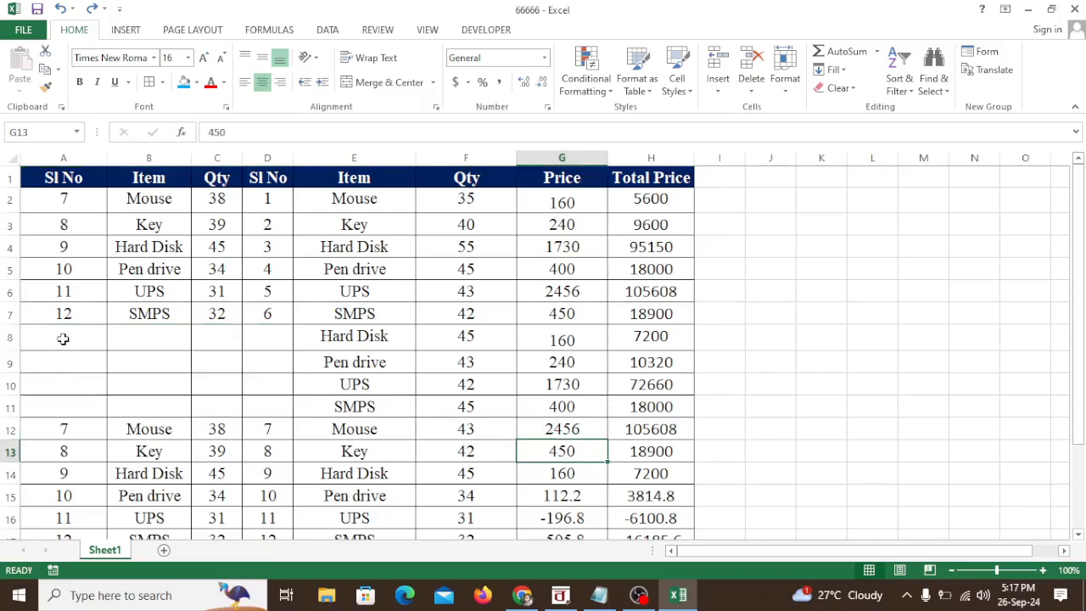
Step: Delete only the blank cells A8:D11 so the cells beneath shift up, and restore the blank block
drag(63, 337, 256, 401)
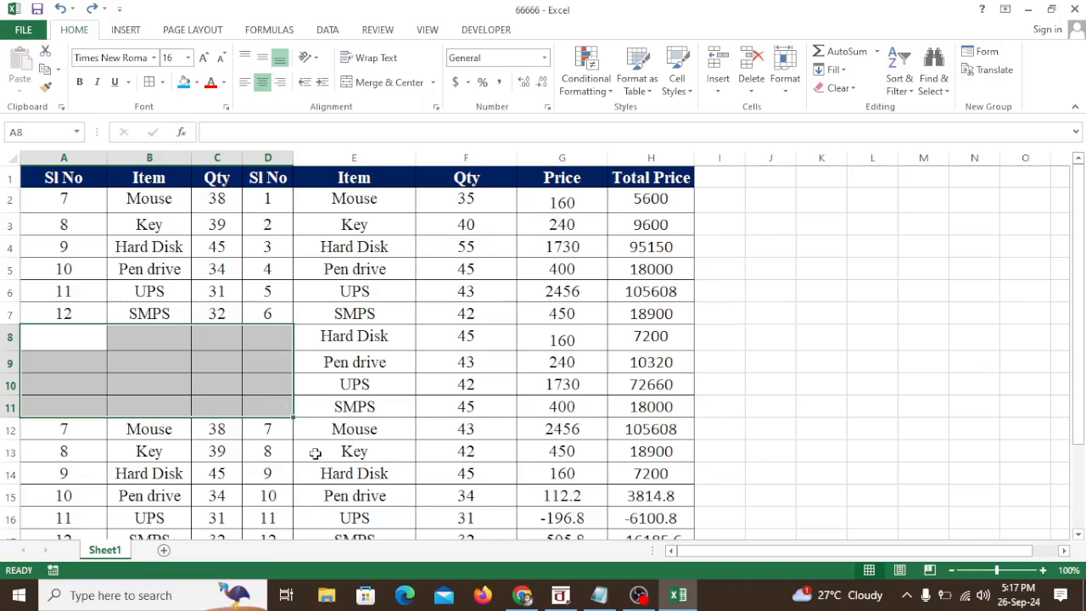
scroll(340, 447, up, 5)
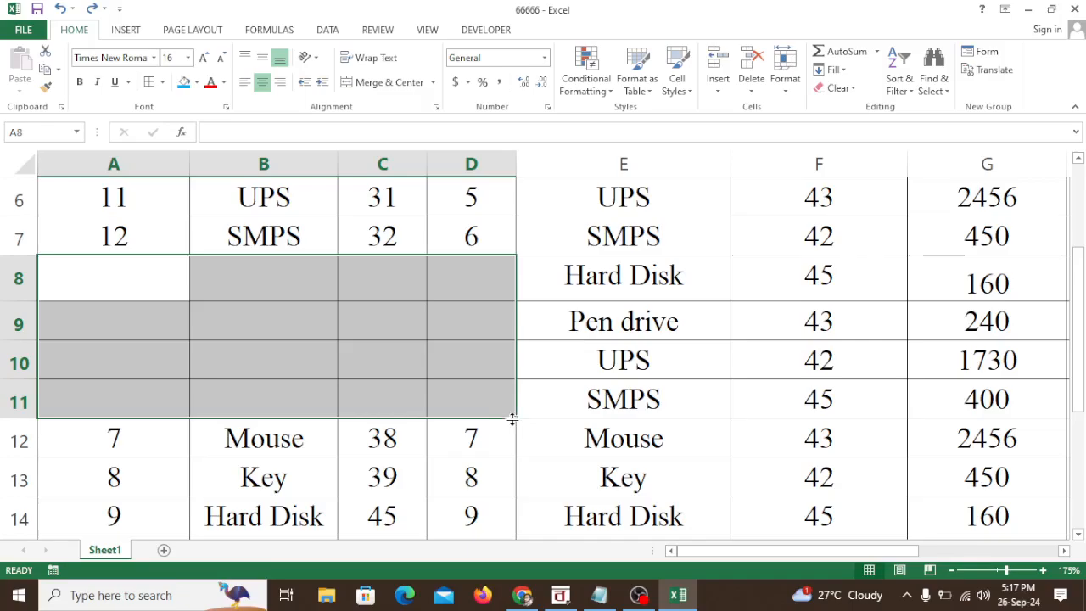
drag(512, 417, 470, 272)
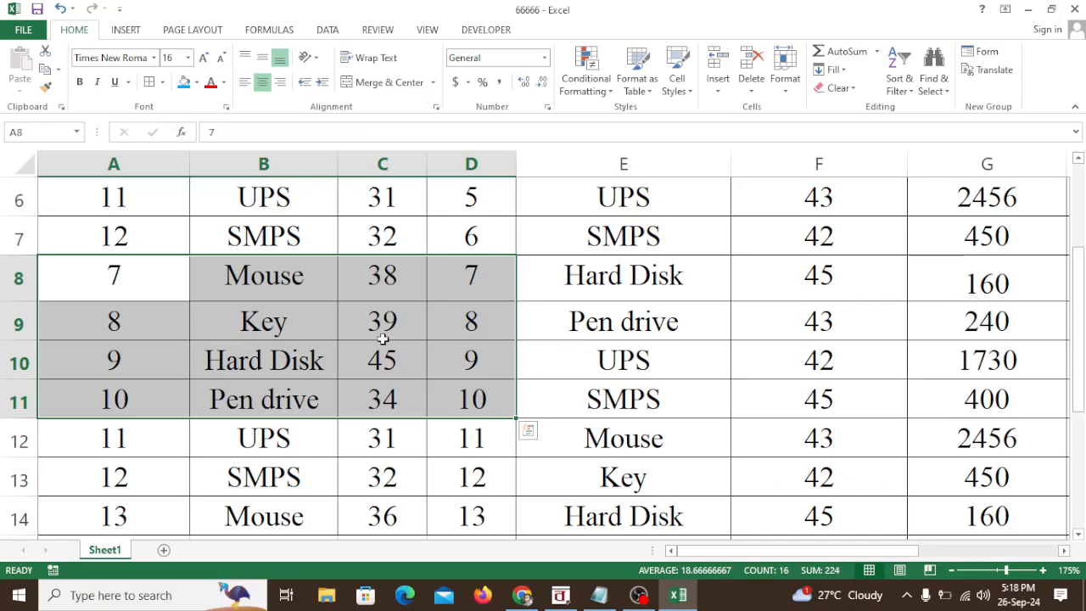
key(ctrl+shift+plus)
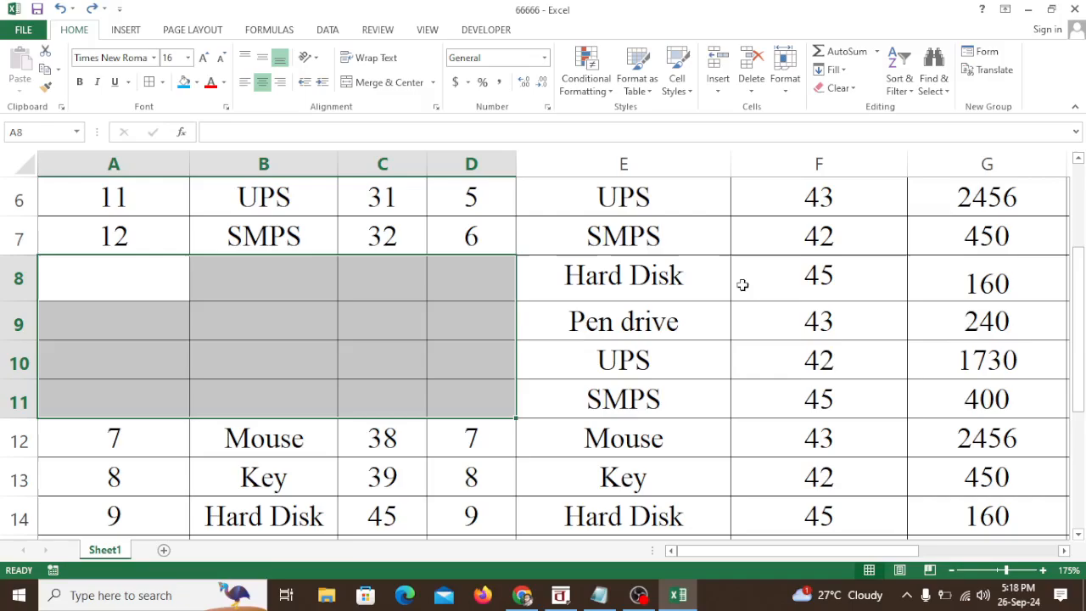
Step: Highlight the item, quantity and price cells E8:G11 with a light blue fill
drag(672, 286, 944, 387)
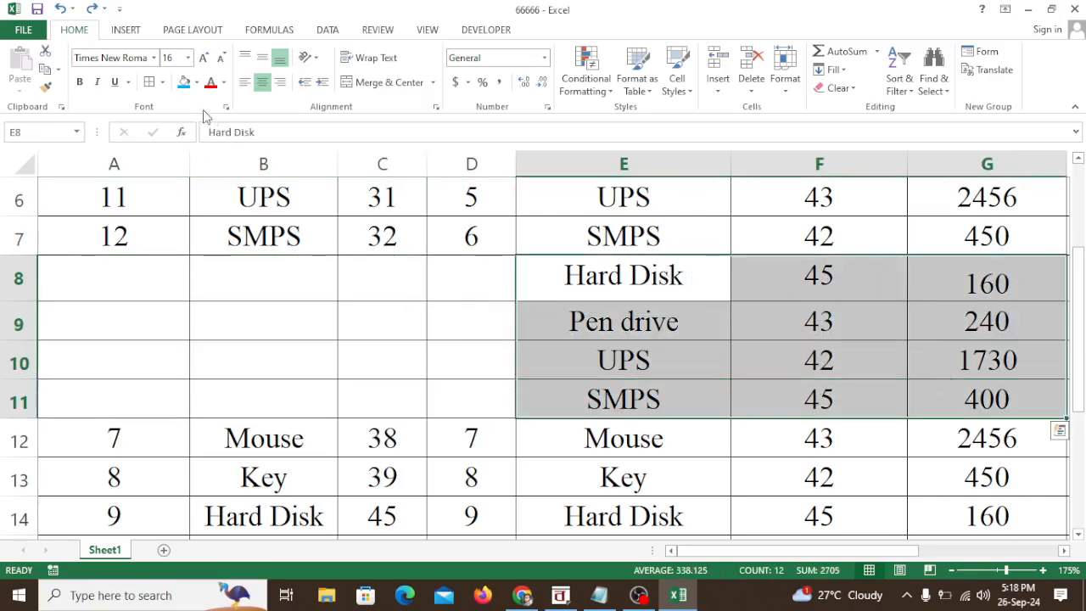
click(183, 82)
click(713, 371)
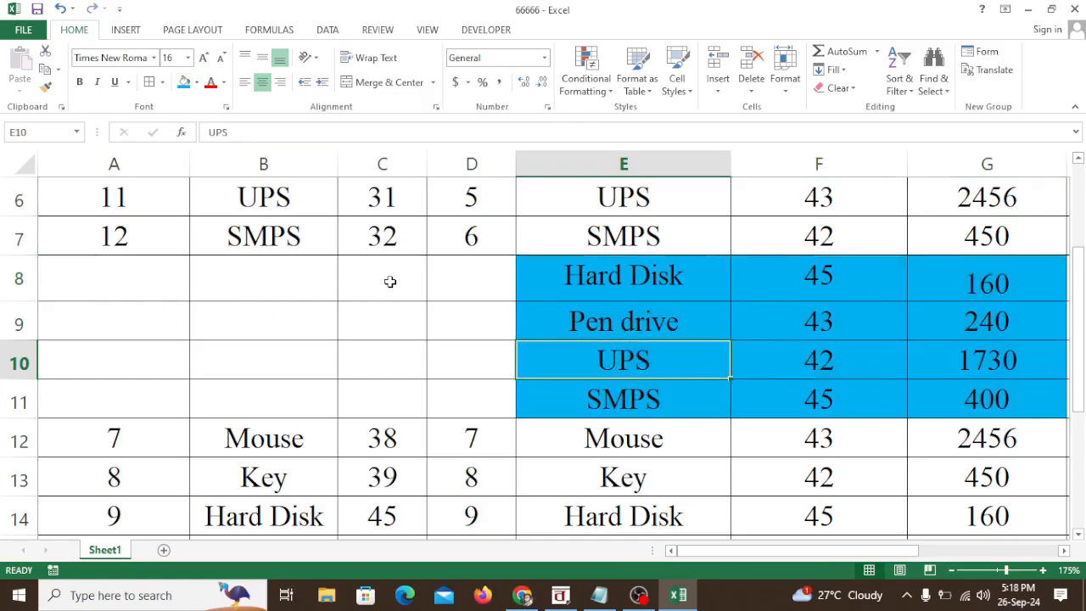
Step: Highlight the blank cells A8:D11 with a light gold fill
drag(130, 278, 458, 383)
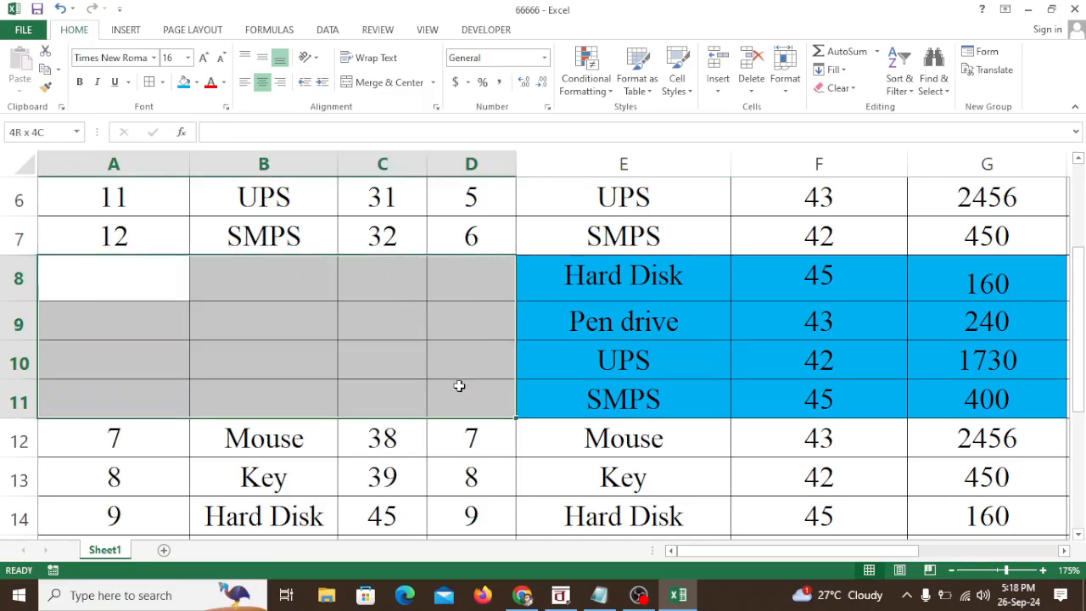
click(195, 85)
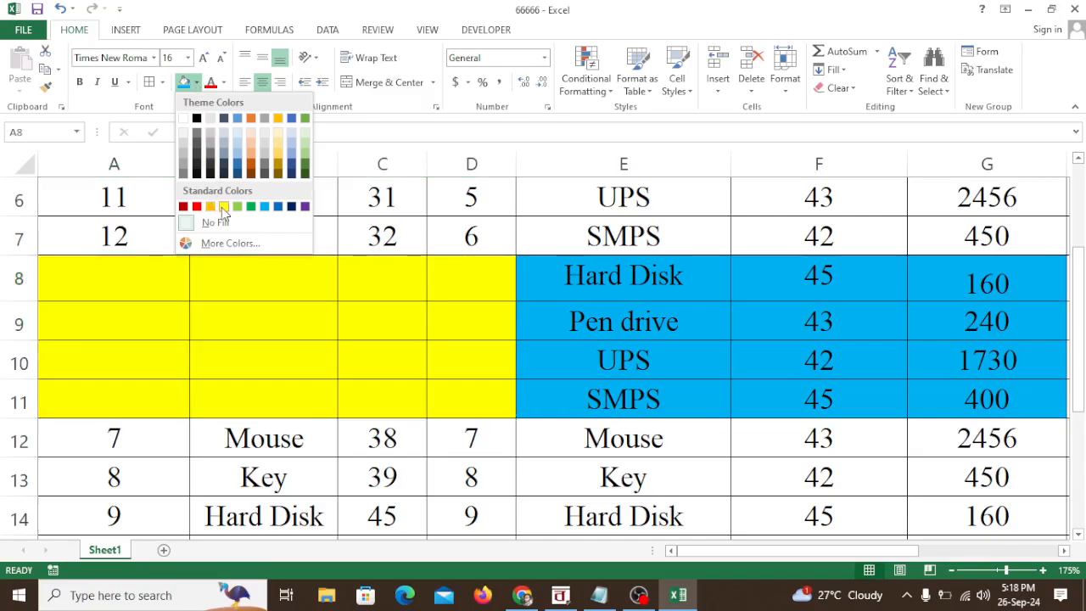
click(277, 152)
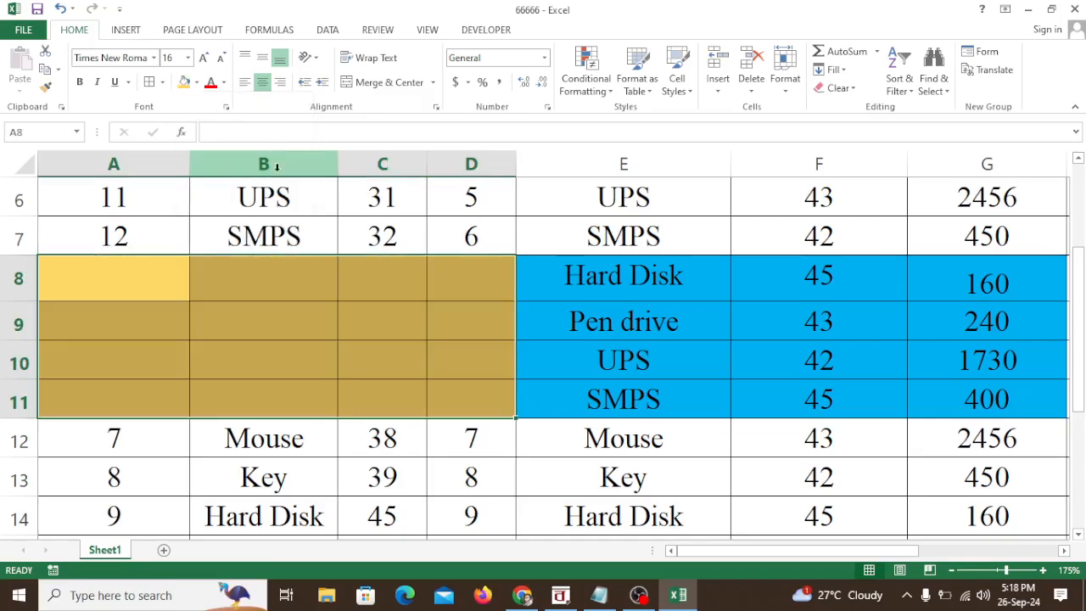
click(268, 295)
Step: Delete only the blank cells A8:D11, shifting the data beneath up and leaving columns E to H in place
drag(109, 283, 458, 396)
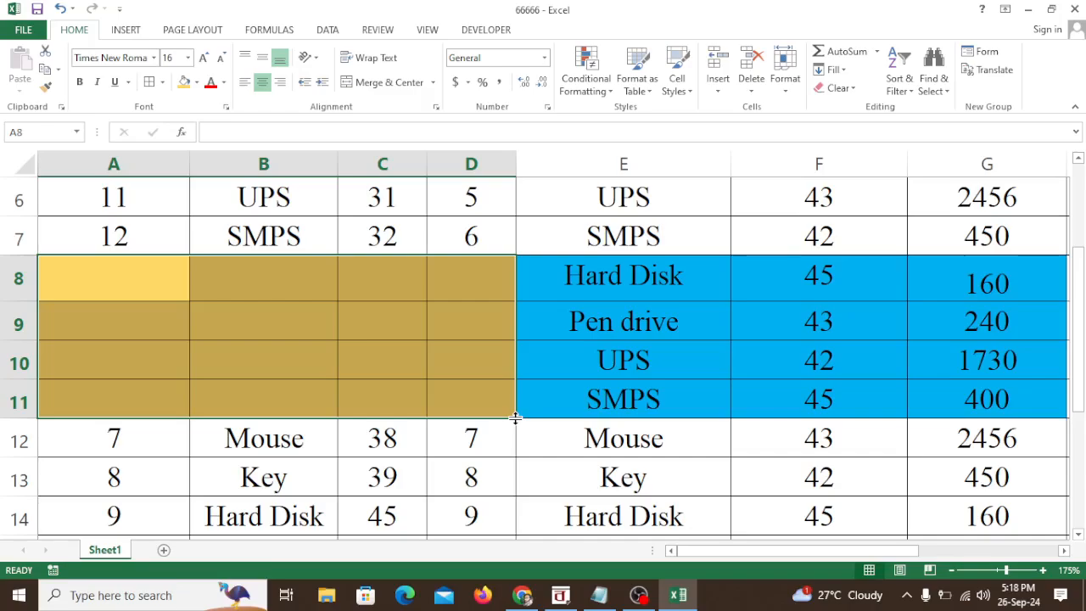
drag(515, 418, 484, 269)
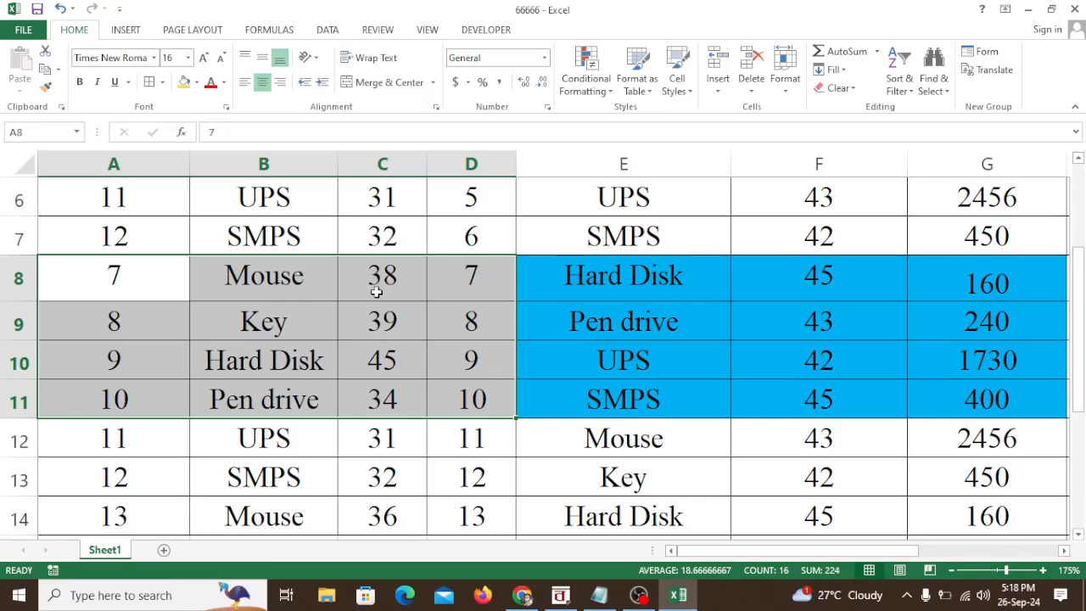
scroll(375, 347, down, 2)
scroll(396, 347, up, 4)
scroll(649, 405, down, 2)
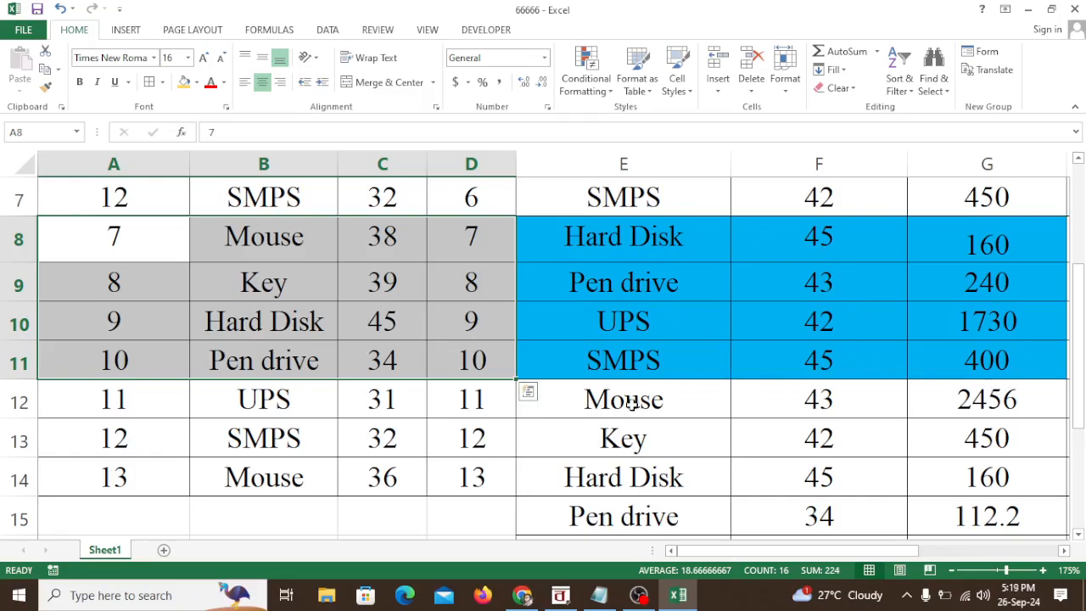
scroll(586, 389, down, 4)
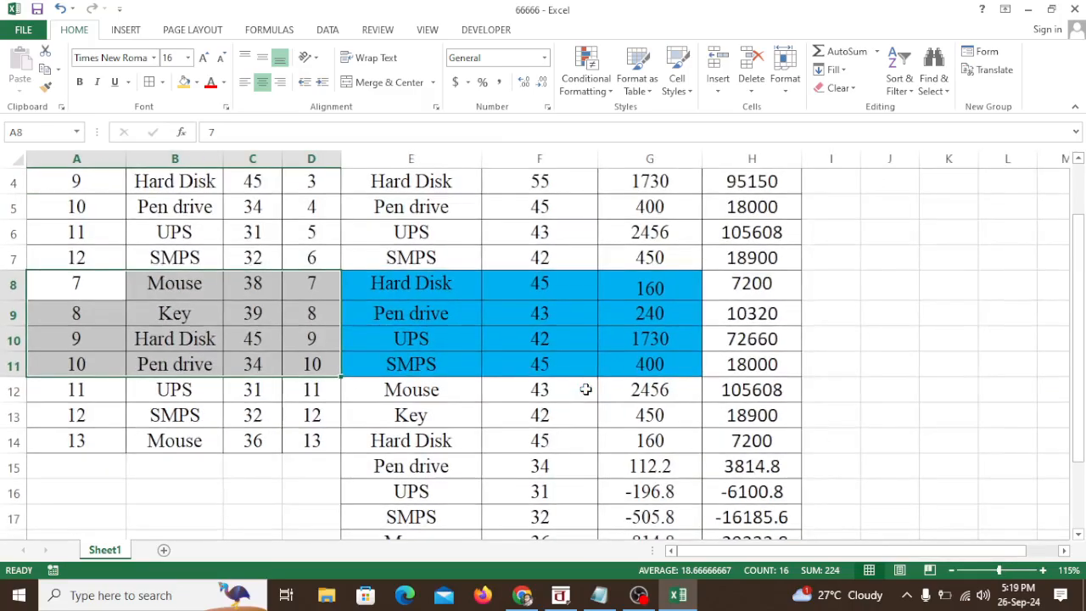
scroll(586, 388, down, 1)
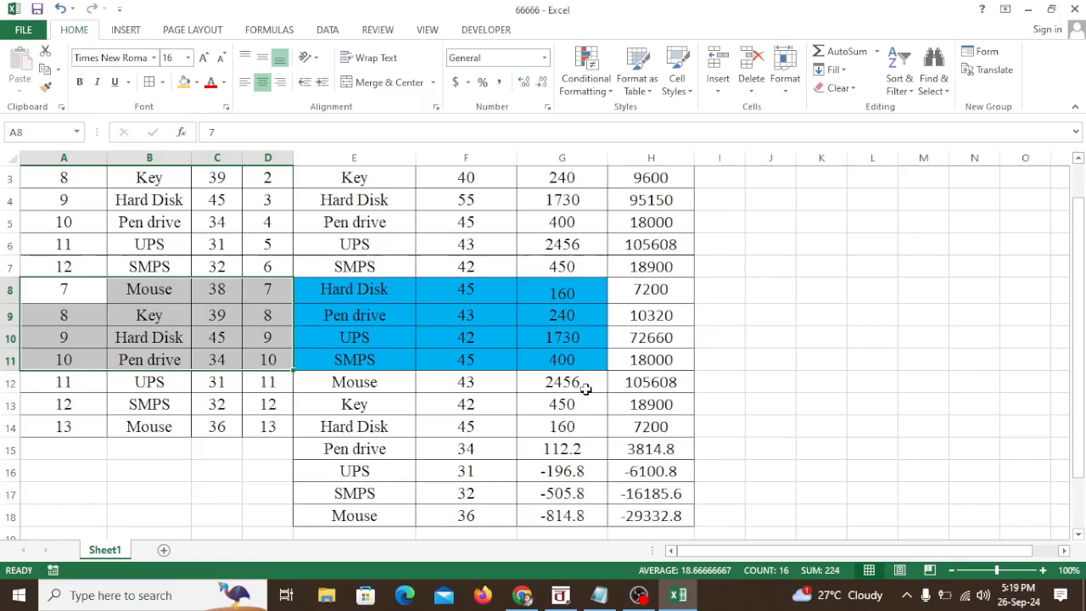